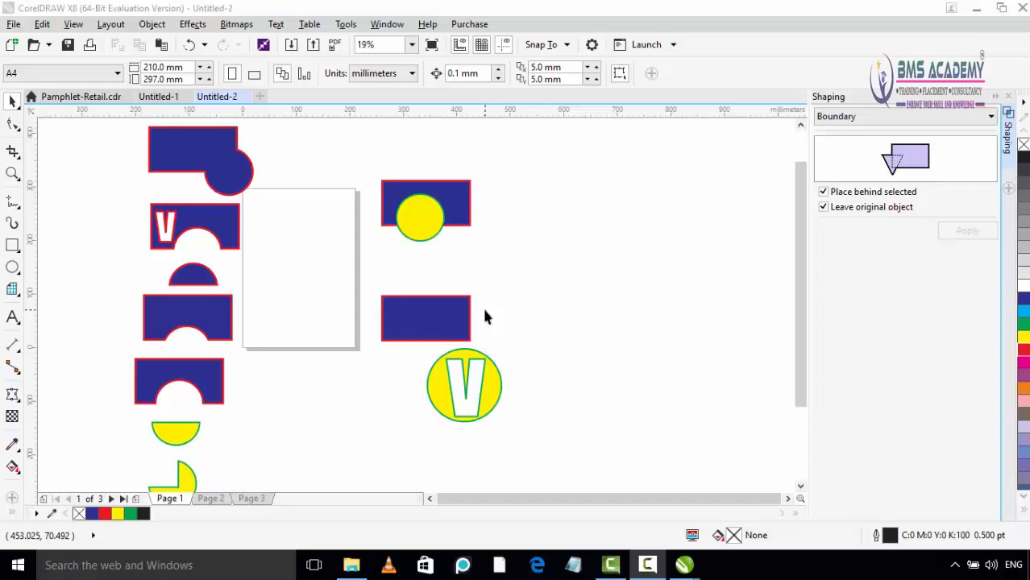
Move the yellow circle and the blue rectangle behind it into empty space beside the page, with the circle overlapping the rectangle's lower edge
left_click(842, 118)
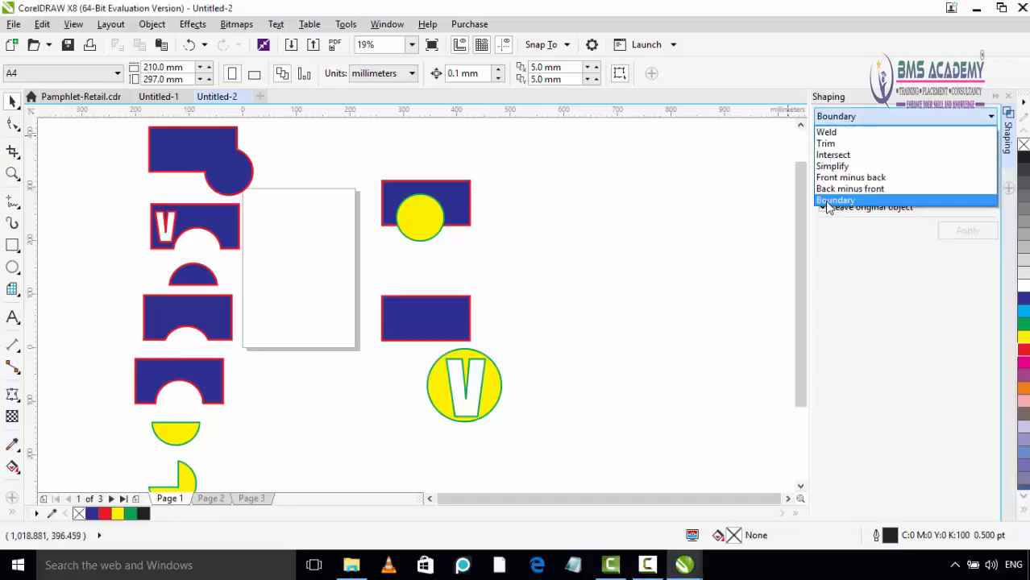
left_click(630, 227)
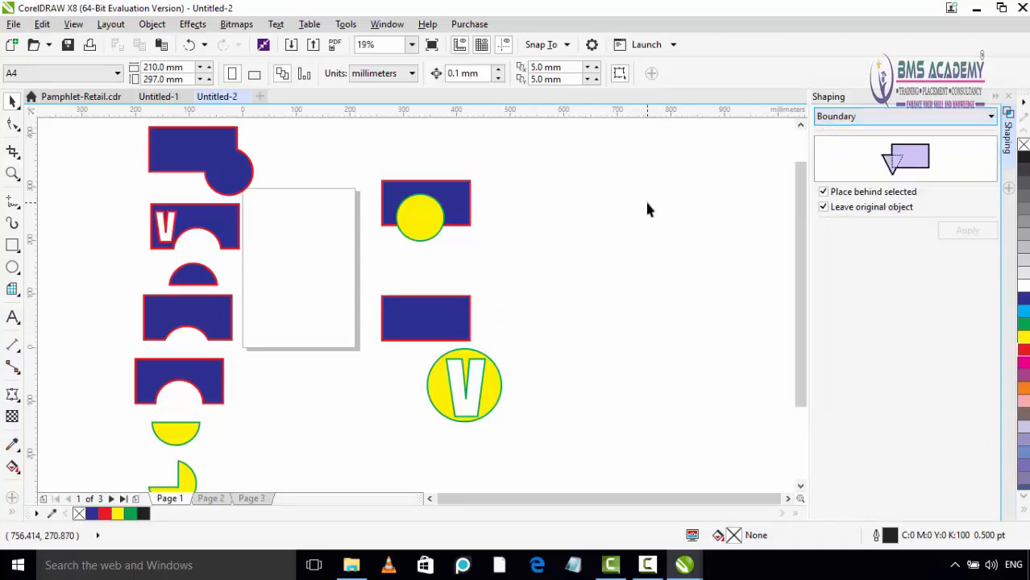
scroll(427, 219, "up", 2)
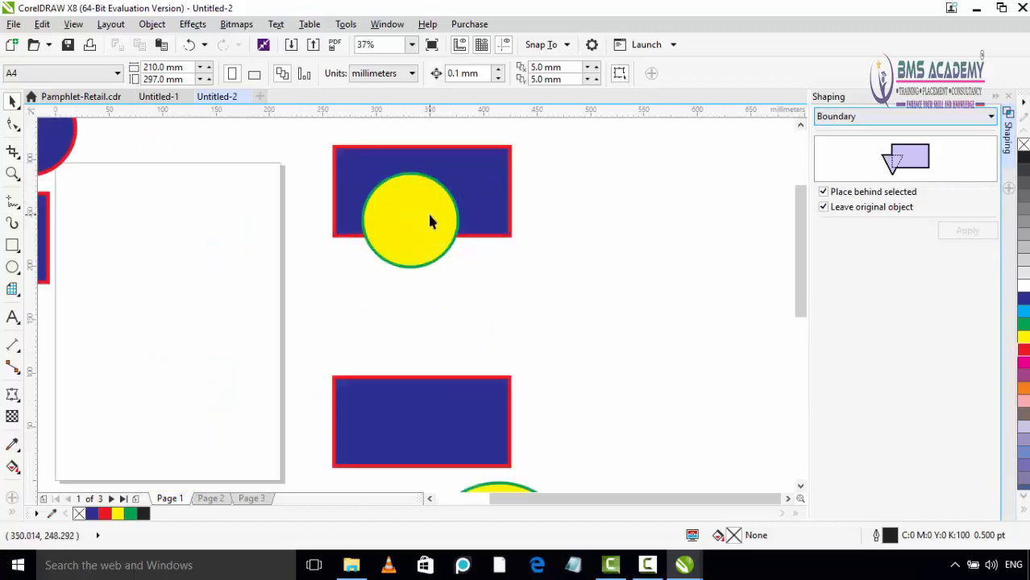
left_click_drag(419, 224, 515, 249)
left_click_drag(432, 156, 622, 179)
left_click_drag(506, 244, 637, 257)
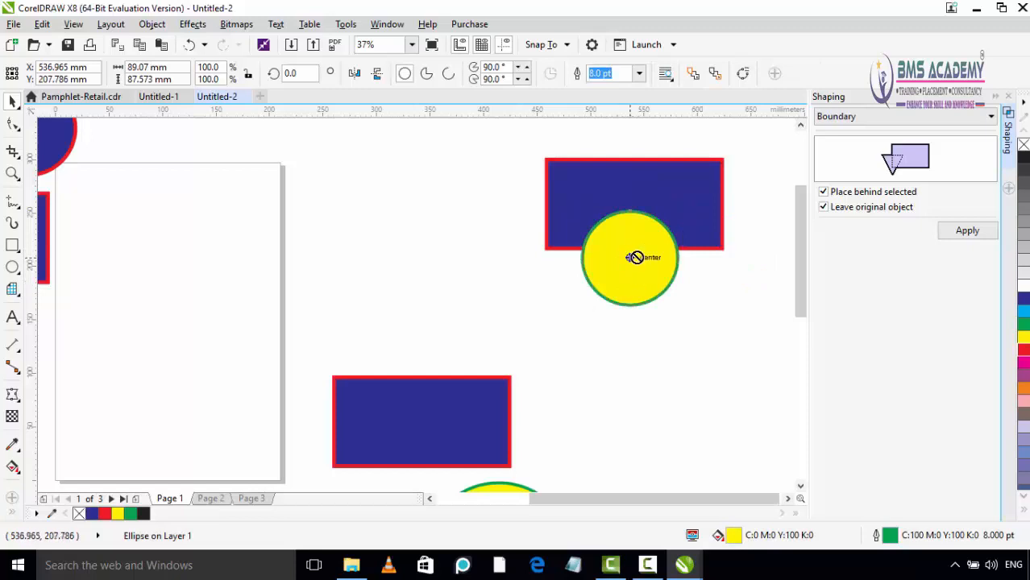
Create a boundary from the rectangle and circle with Place behind selected and Leave original object off, and move the resulting outline slightly
left_click_drag(480, 132, 764, 331)
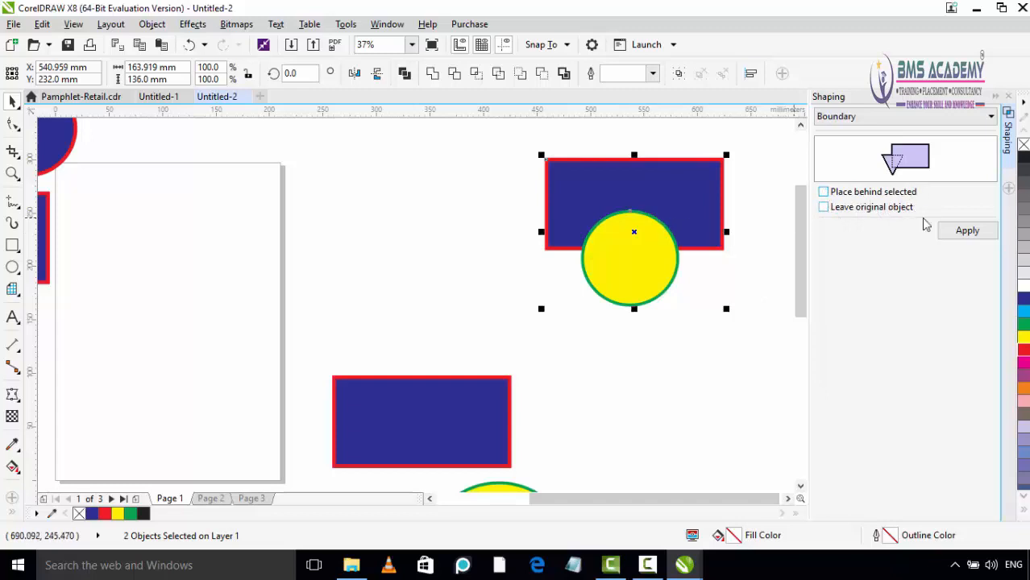
left_click(962, 240)
left_click(701, 345)
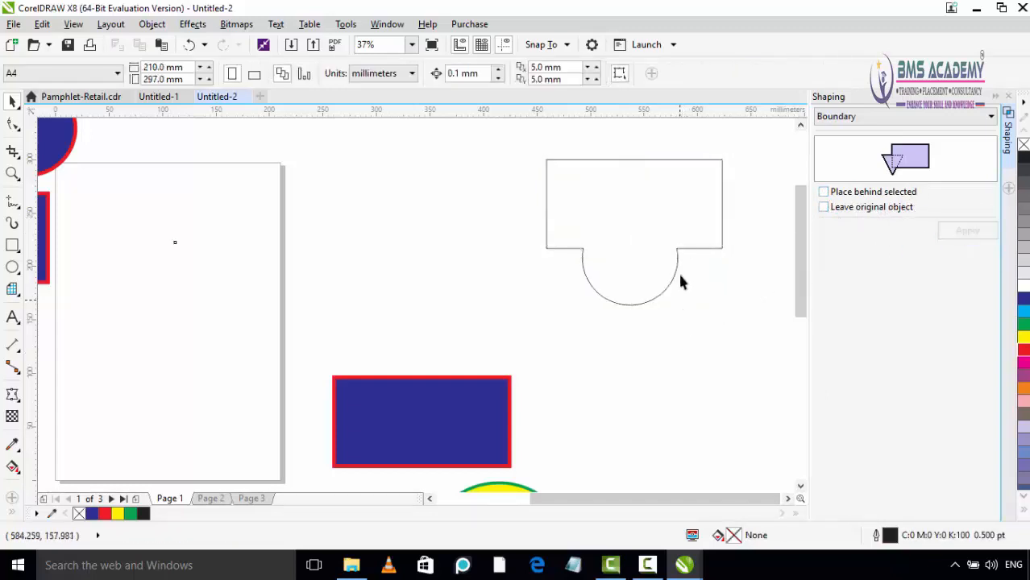
left_click_drag(678, 271, 663, 249)
scroll(663, 256, "down", 2)
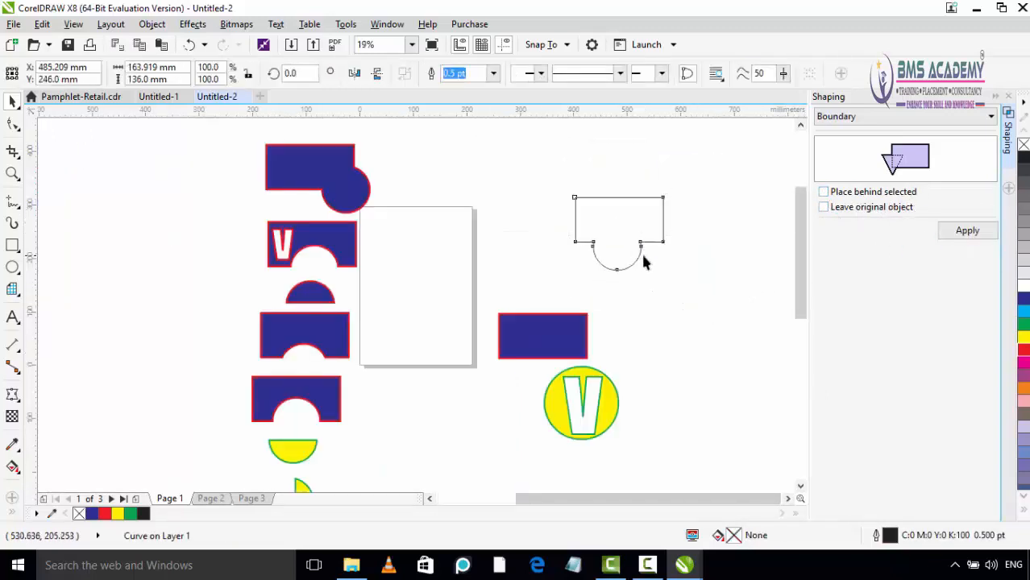
scroll(644, 260, "up", 2)
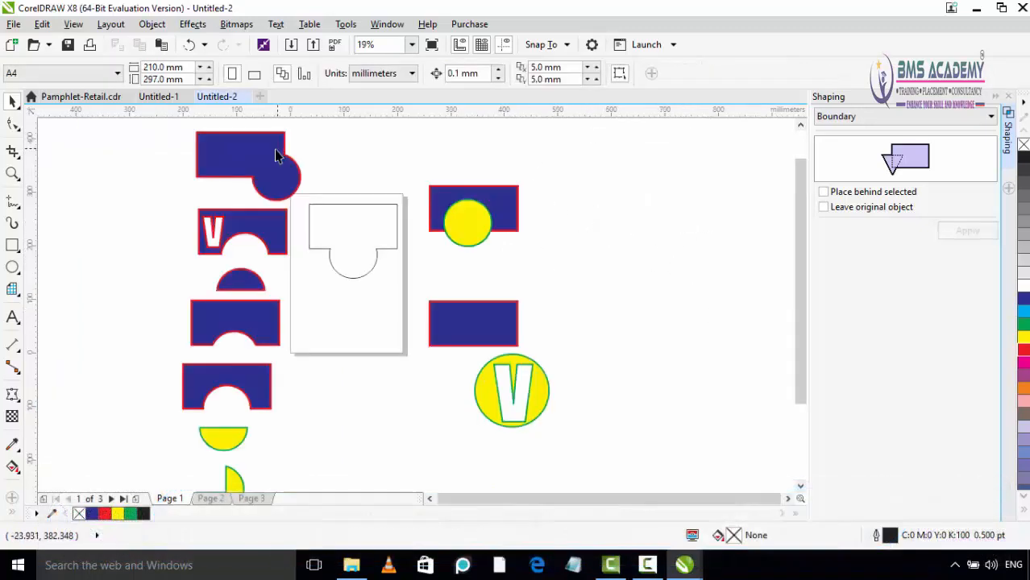
Create a boundary around the welded blue shape with Place behind selected and Leave original object on, and separate the shape from its outline
left_click_drag(274, 157, 622, 191)
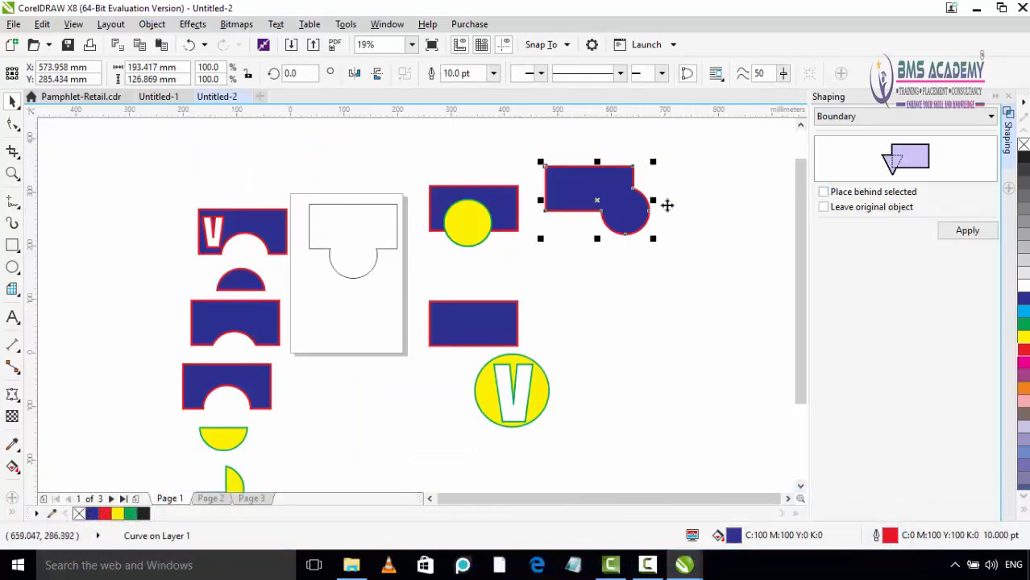
scroll(665, 205, "up", 2)
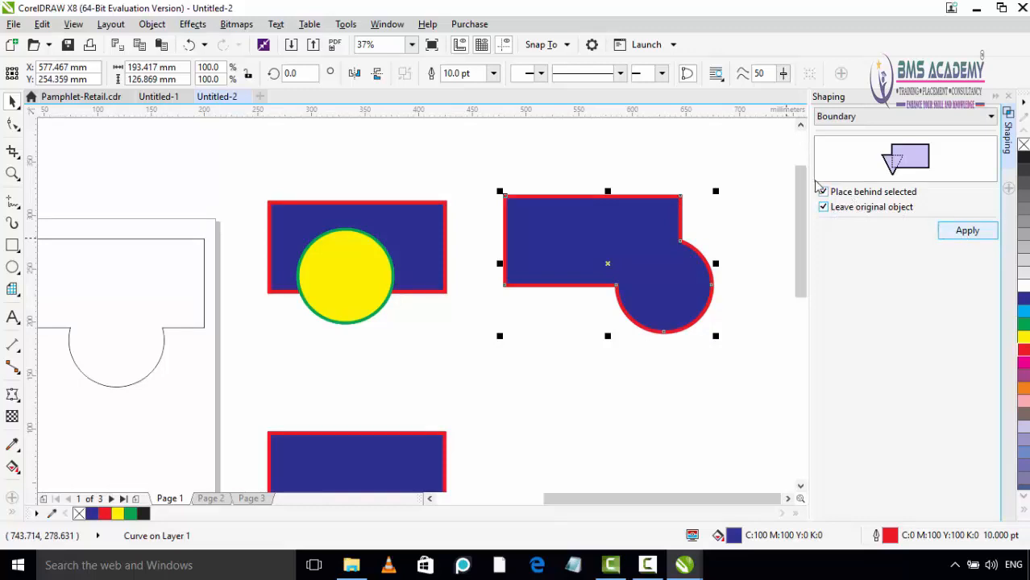
left_click(953, 232)
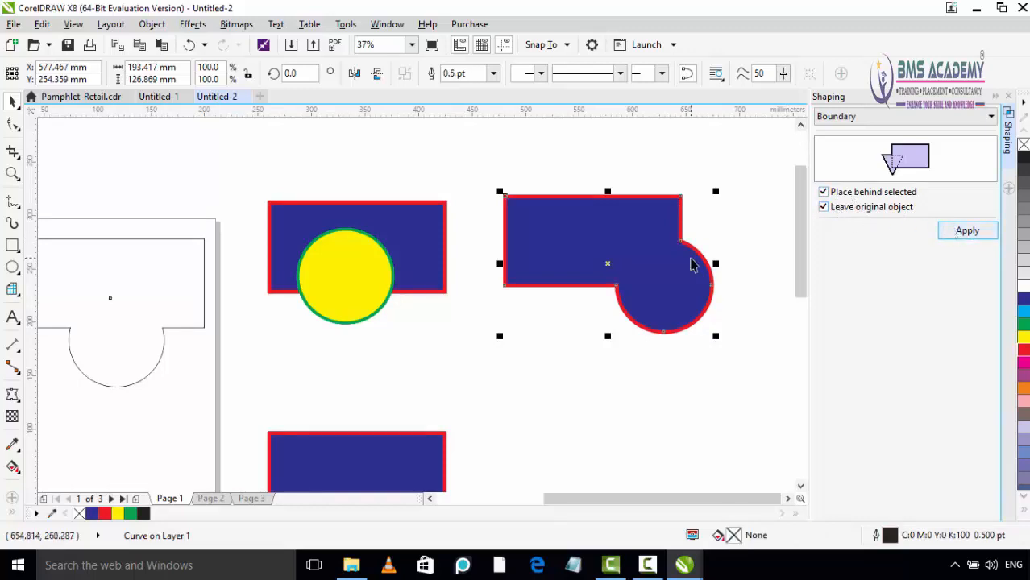
left_click_drag(583, 235, 586, 366)
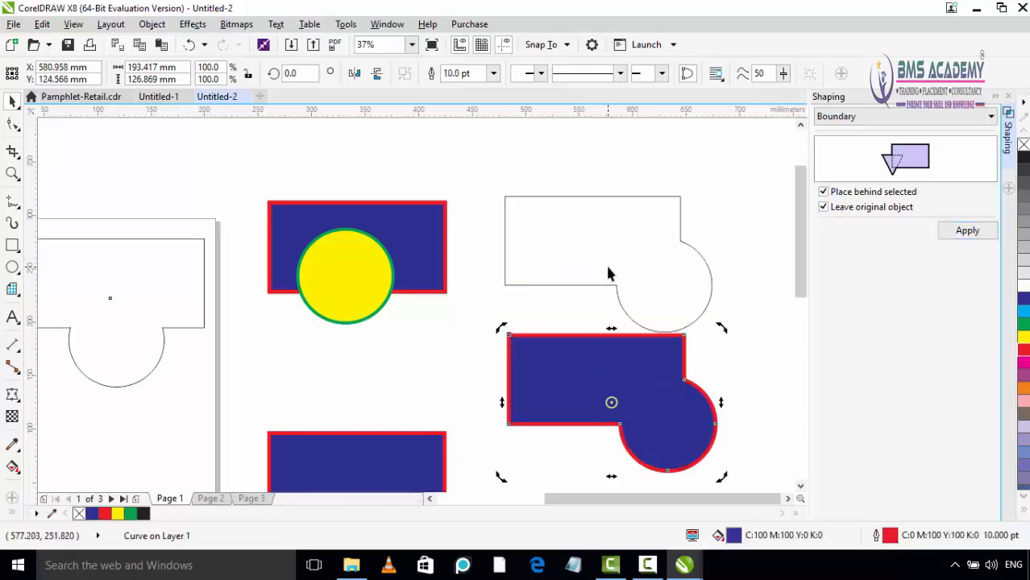
left_click_drag(608, 274, 593, 243)
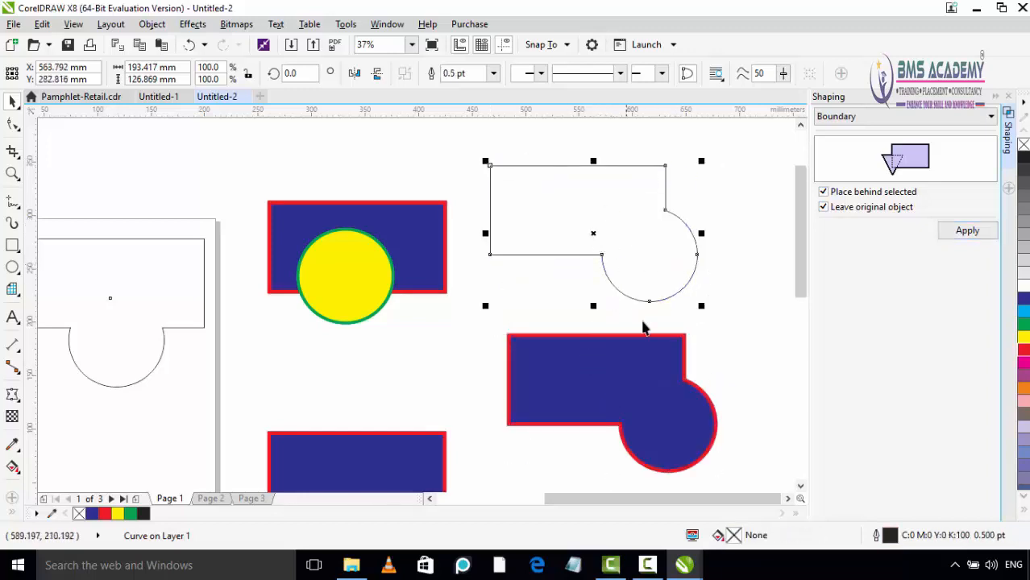
Draw a rectangle about 477 × 247 mm in the empty area below the existing shapes
scroll(599, 203, "down", 3)
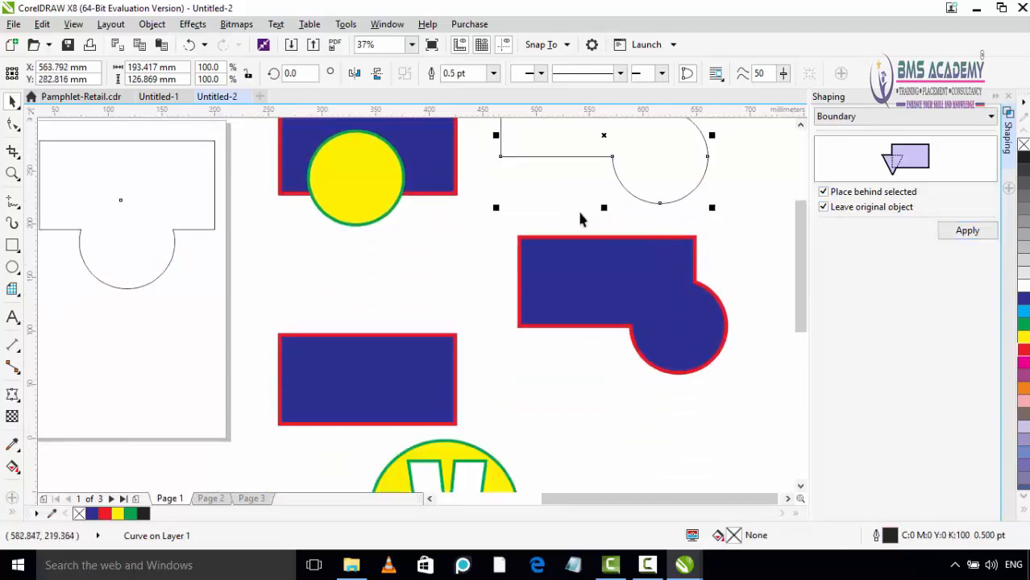
scroll(579, 218, "down", 2)
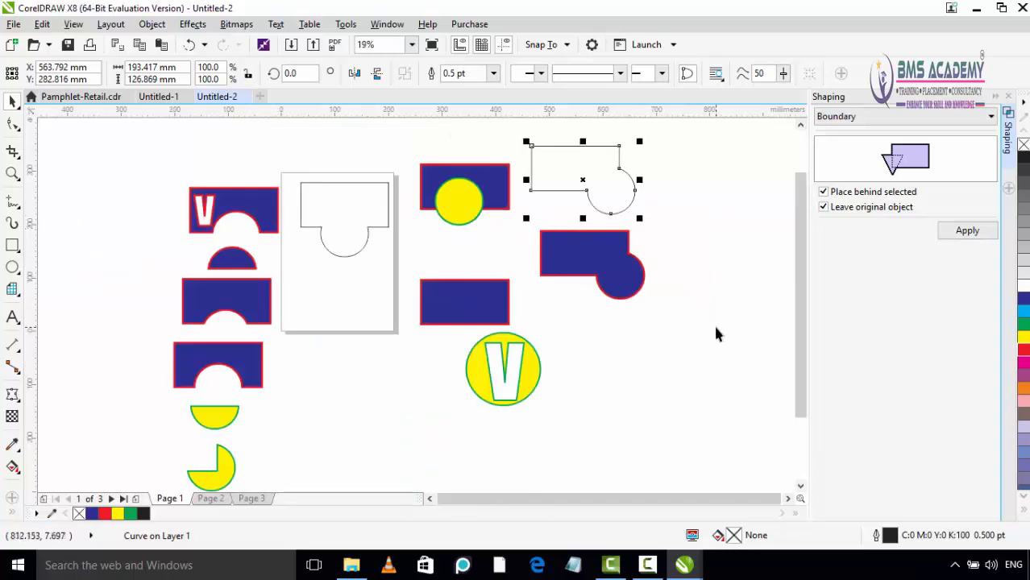
scroll(679, 349, "down", 5)
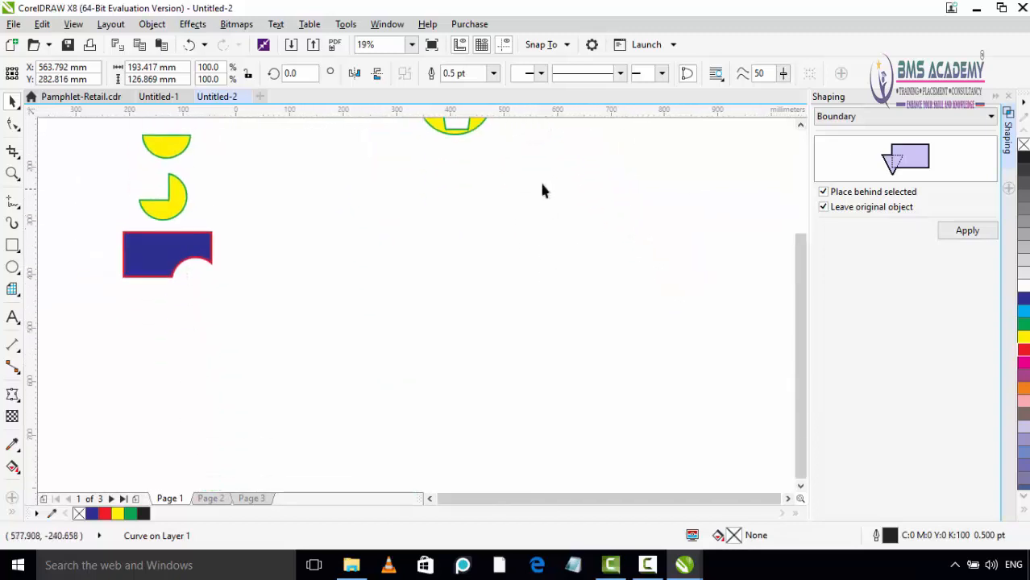
scroll(385, 292, "down", 2)
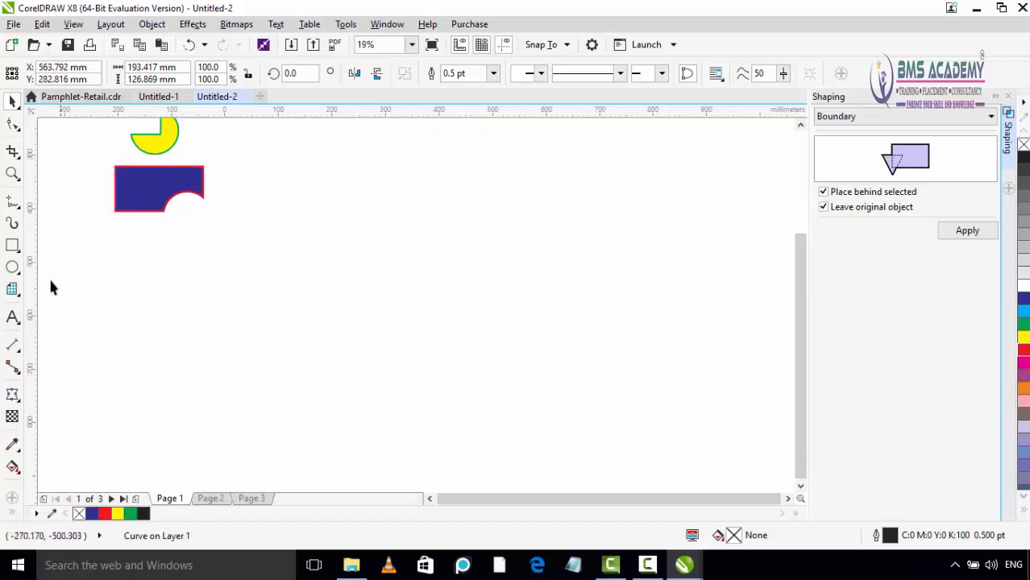
left_click(12, 246)
left_click_drag(384, 177, 640, 311)
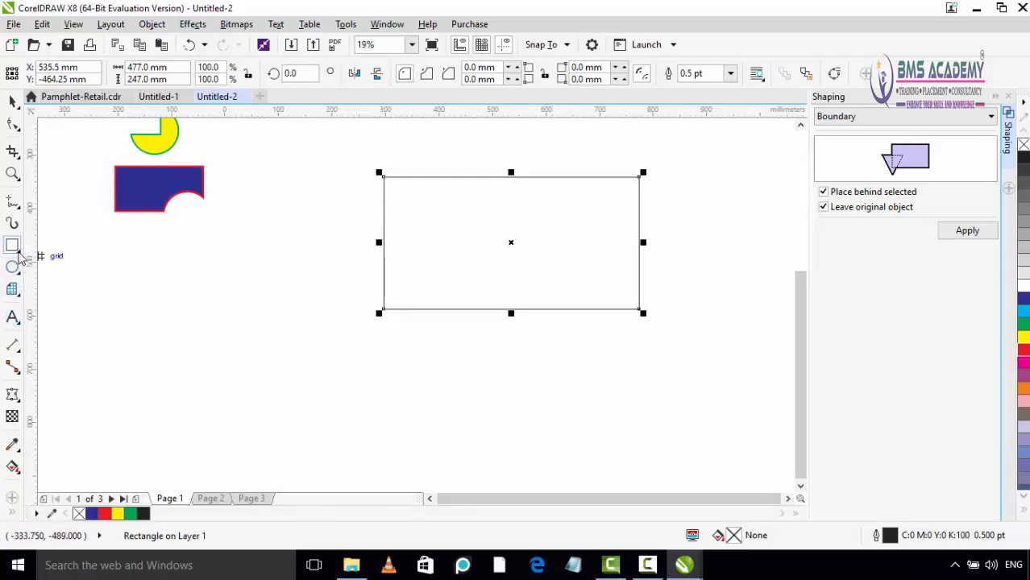
Draw a nine-point complex star about 296 × 268 mm and position it across the middle of the rectangle's lower edge
left_click(19, 297)
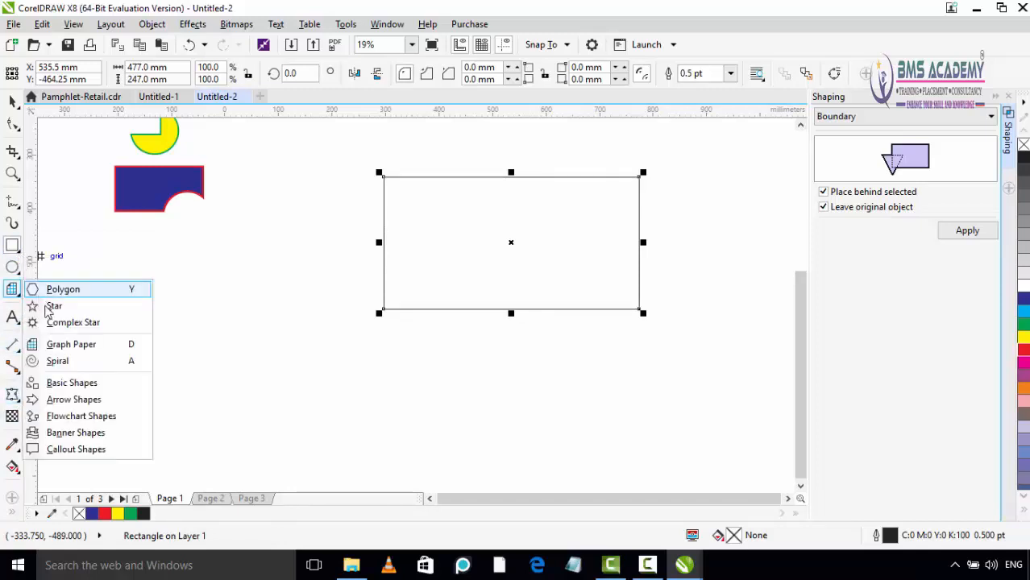
left_click(55, 322)
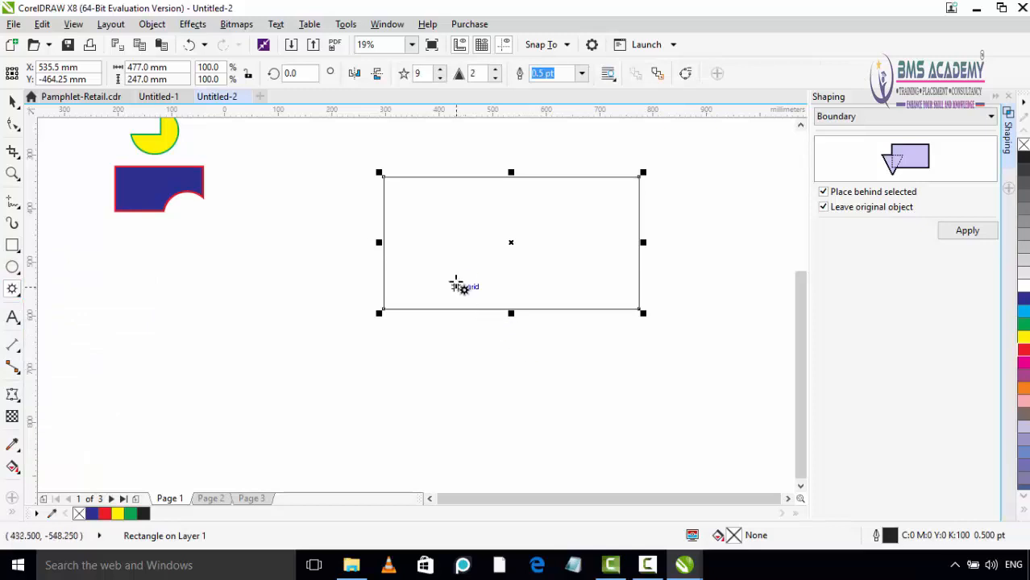
left_click_drag(432, 266, 590, 411)
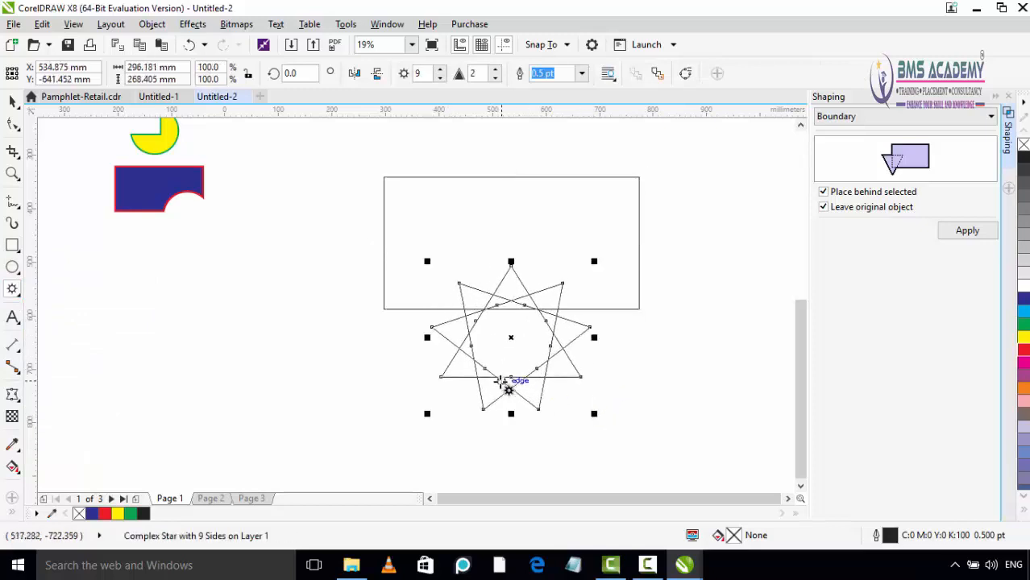
left_click_drag(516, 341, 518, 322)
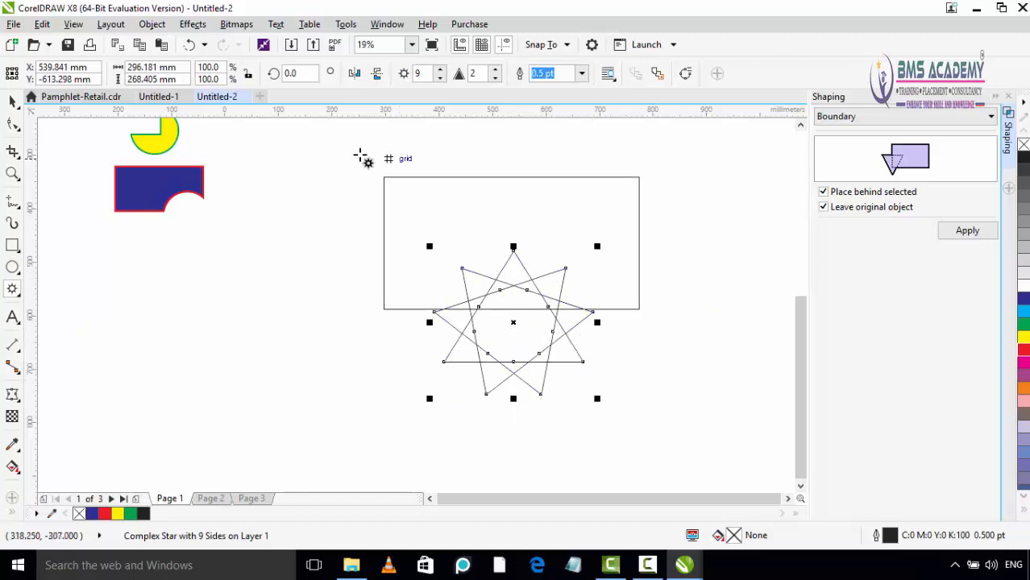
Create a boundary from the unfilled rectangle and complex star with Place behind selected and Leave original object on
left_click(12, 101)
left_click_drag(351, 153, 726, 429)
left_click(970, 239)
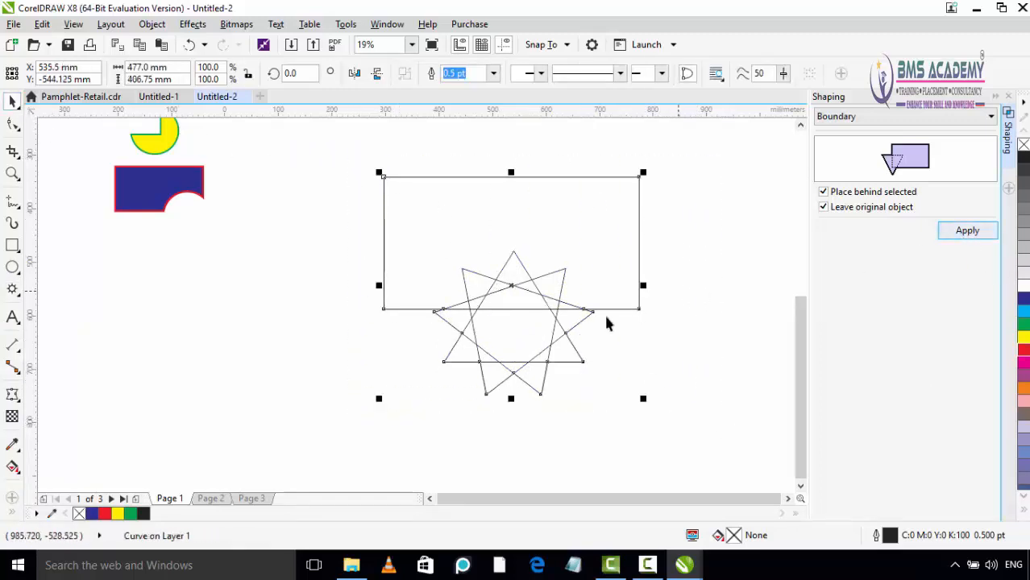
left_click(642, 350)
Separate the original rectangle and star from the boundary outline, placing the star over the rectangle's lower right corner
left_click_drag(590, 314, 288, 360)
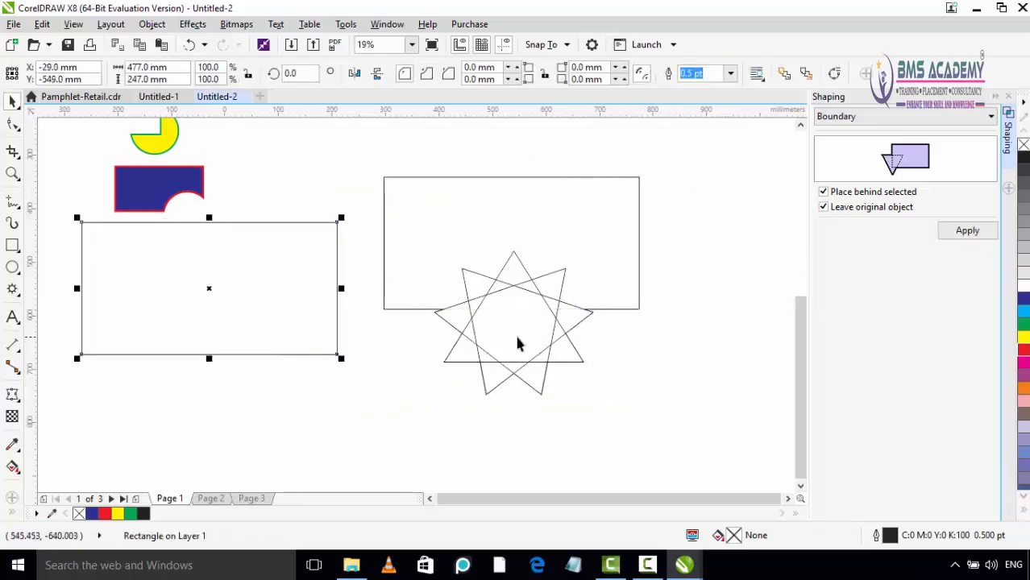
left_click(469, 372)
left_click_drag(469, 372, 236, 423)
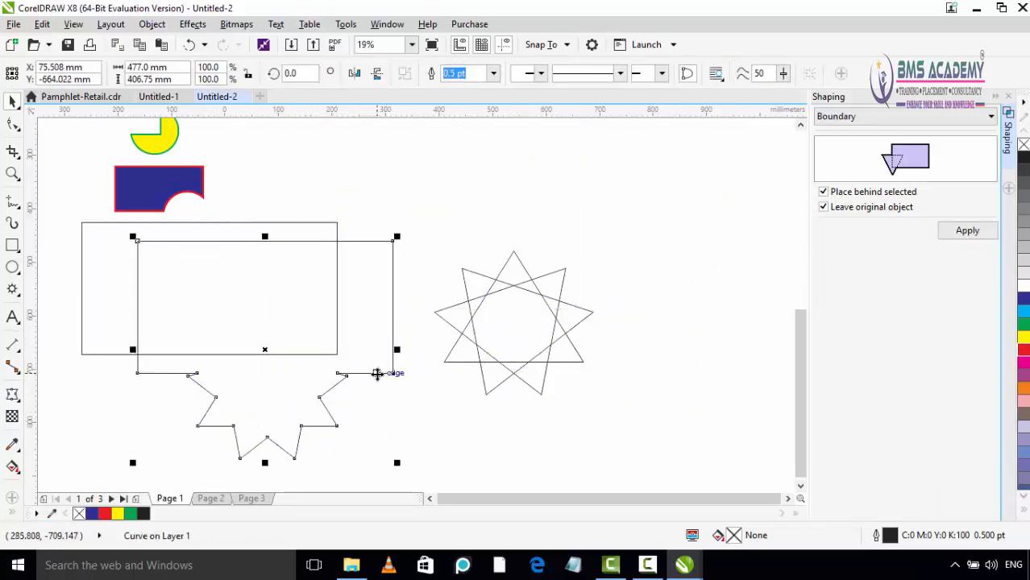
left_click_drag(380, 373, 767, 307)
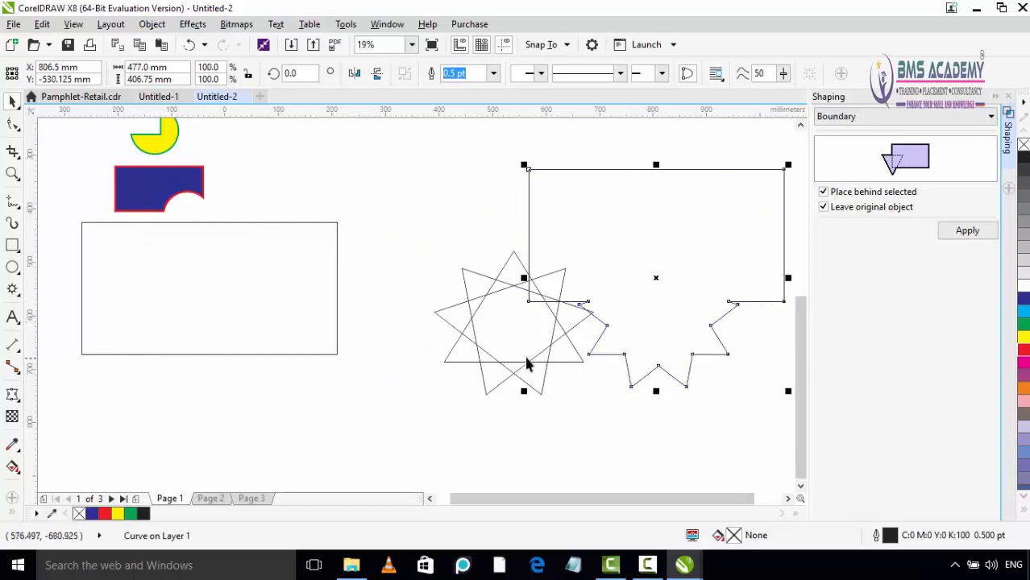
left_click_drag(526, 362, 317, 413)
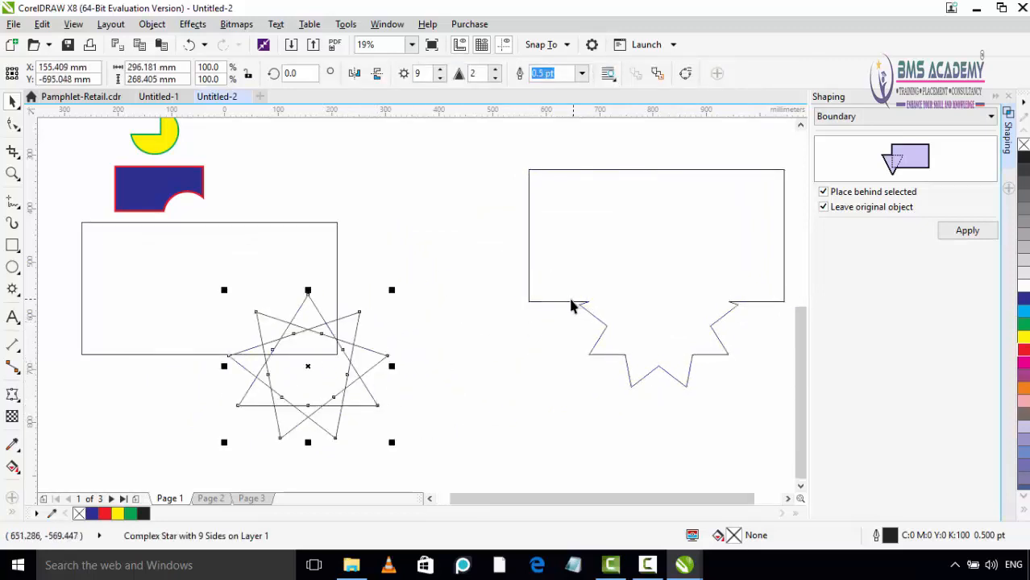
left_click_drag(570, 307, 508, 319)
left_click(712, 396)
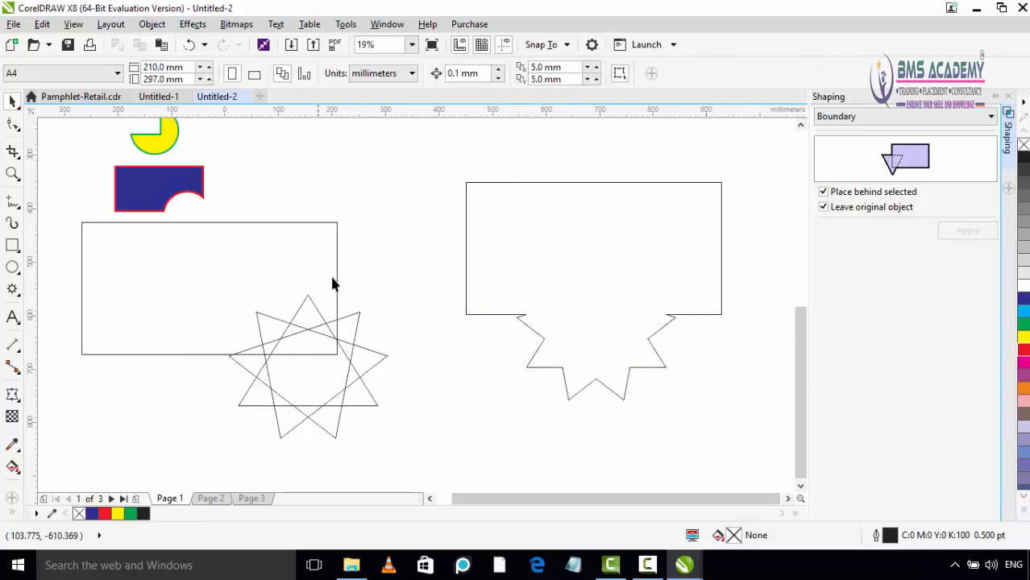
Draw a rectangle about 697 × 342 mm in the empty area below the rectangle and star
scroll(475, 379, "down", 2)
scroll(499, 285, "down", 2)
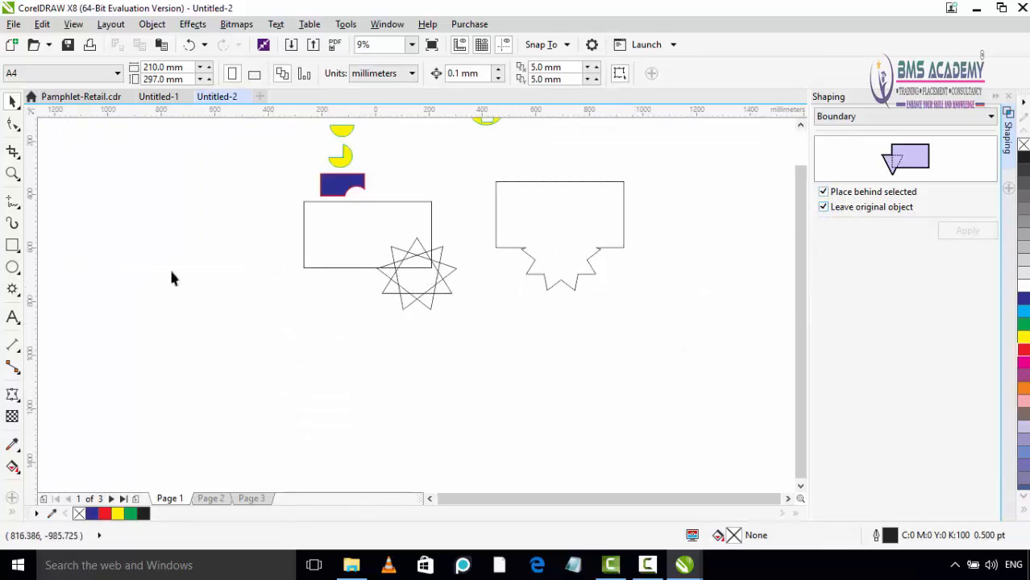
left_click(13, 246)
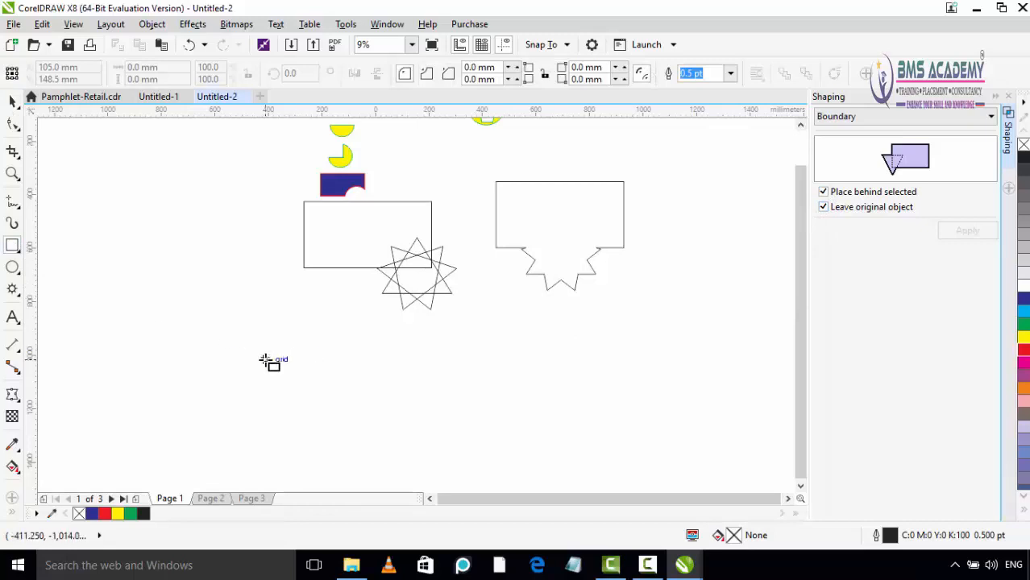
left_click_drag(271, 344, 461, 433)
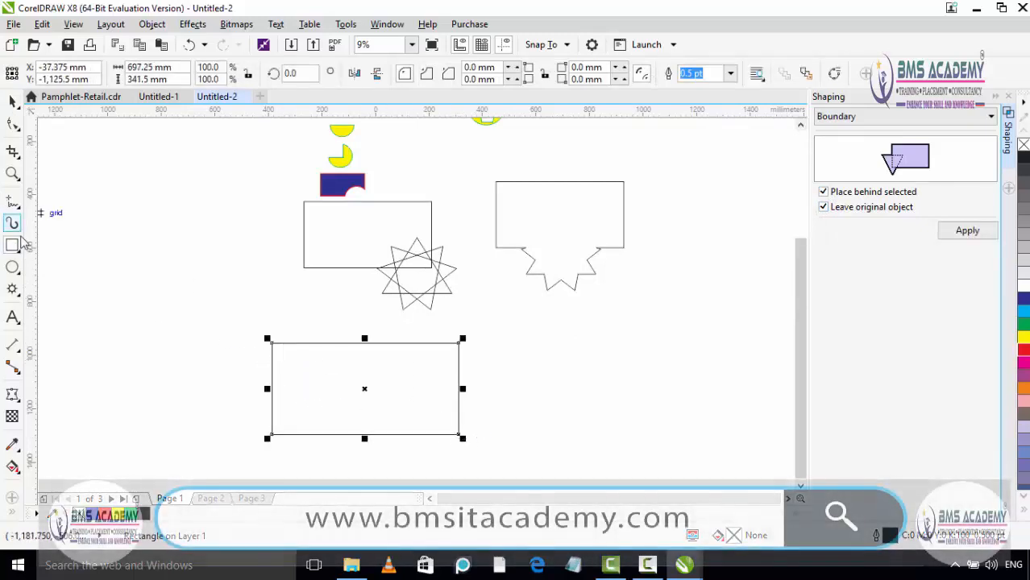
Draw a nine-point complex star across the new rectangle's left edge and enlarge it to about 283 × 289 mm
left_click(13, 267)
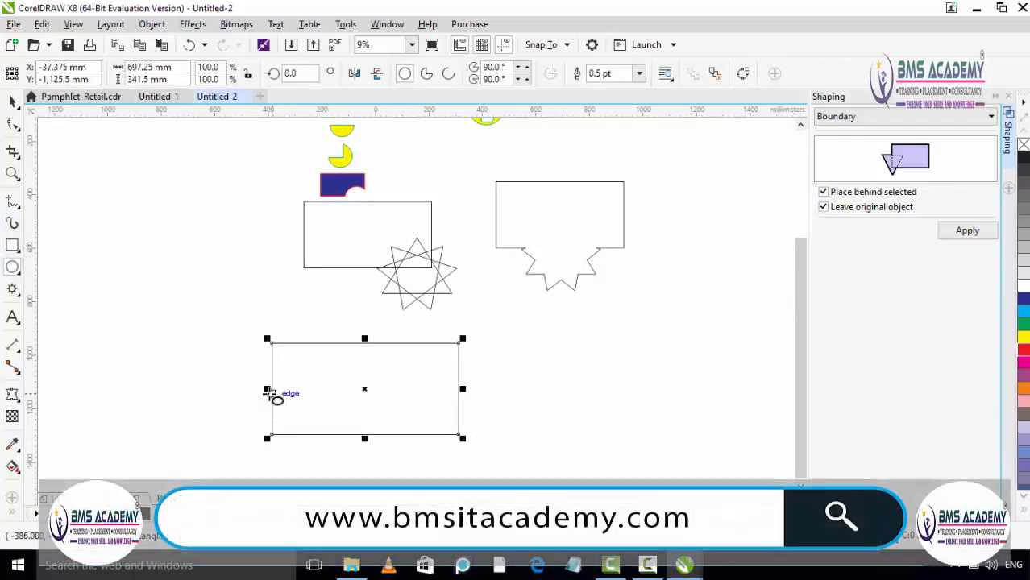
left_click(13, 288)
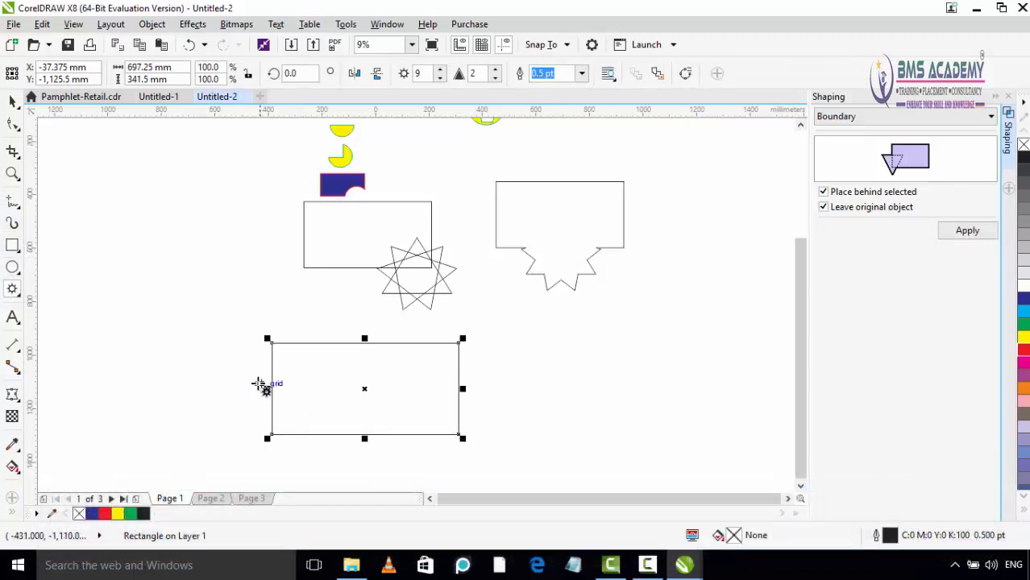
left_click_drag(237, 369, 303, 436)
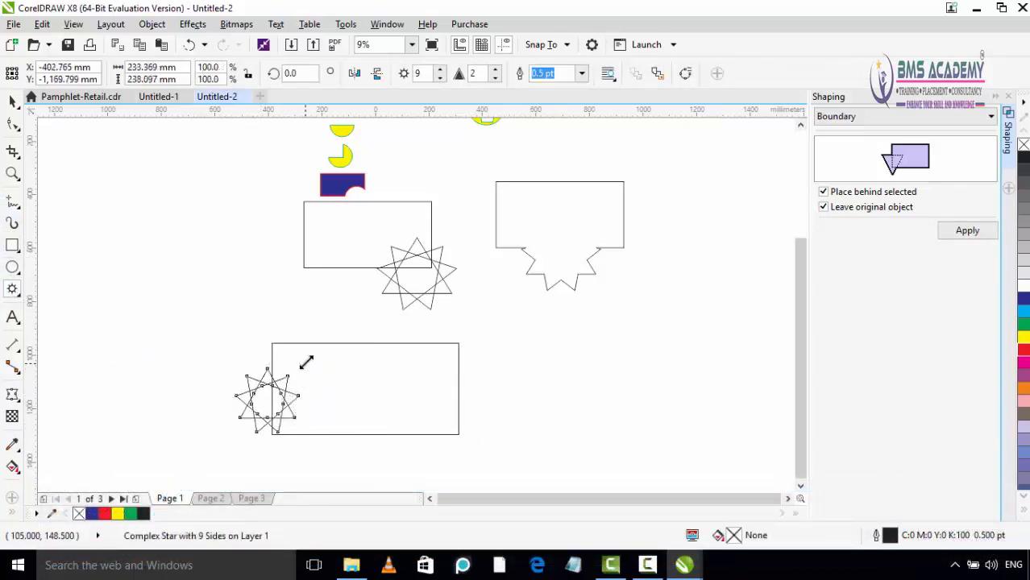
left_click_drag(303, 360, 315, 350)
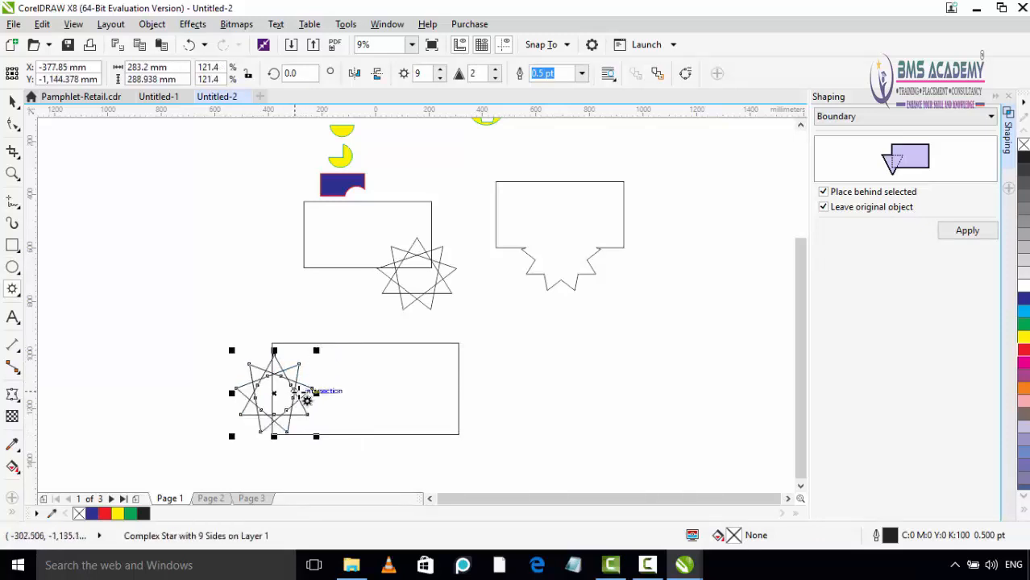
Copy the complex star from the rectangle's left edge onto its right, top and bottom edges
left_click_drag(306, 393, 505, 402)
key("Tab")
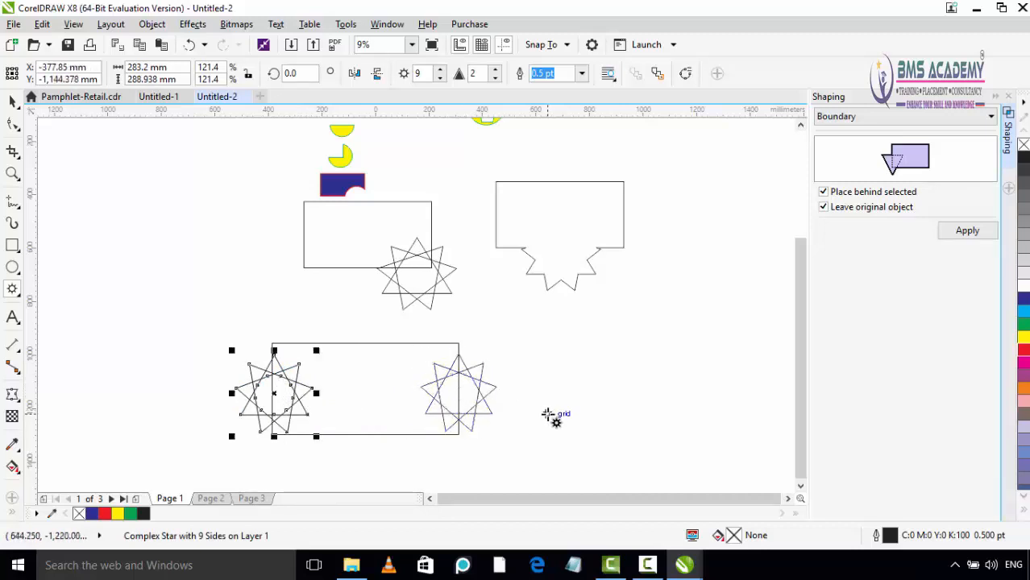
left_click_drag(272, 395, 366, 349)
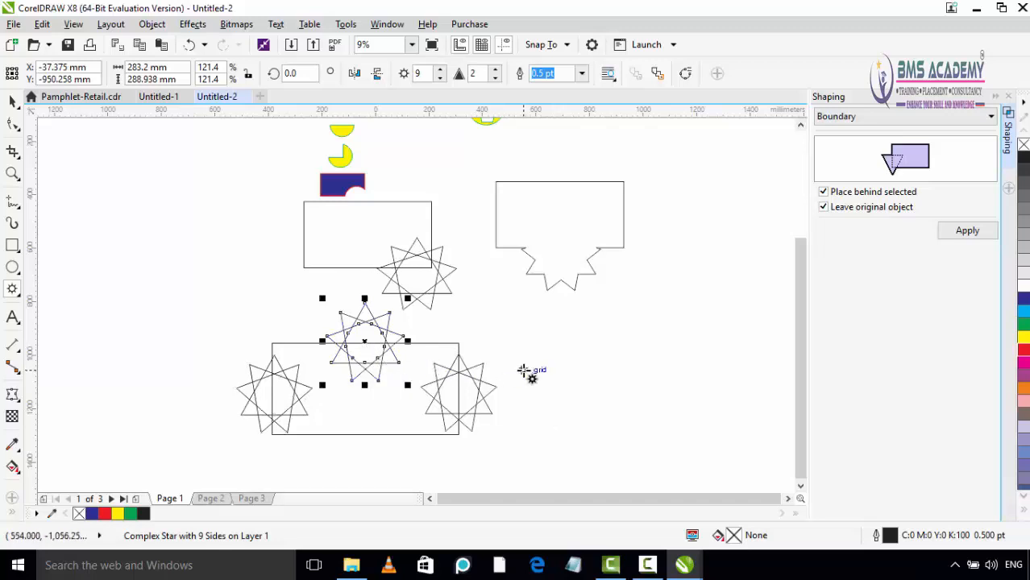
key("Tab")
mouse_move(291, 398)
left_mouse_down()
mouse_move(282, 400)
mouse_move(392, 448)
mouse_move(368, 440)
left_mouse_up()
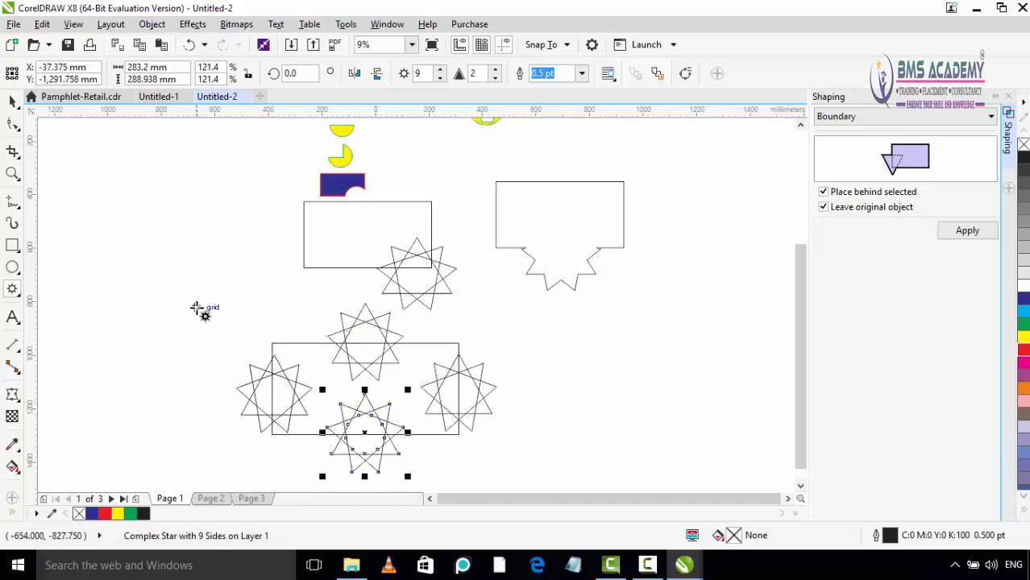
mouse_move(195, 308)
left_mouse_down()
mouse_move(217, 385)
mouse_move(207, 344)
left_mouse_up()
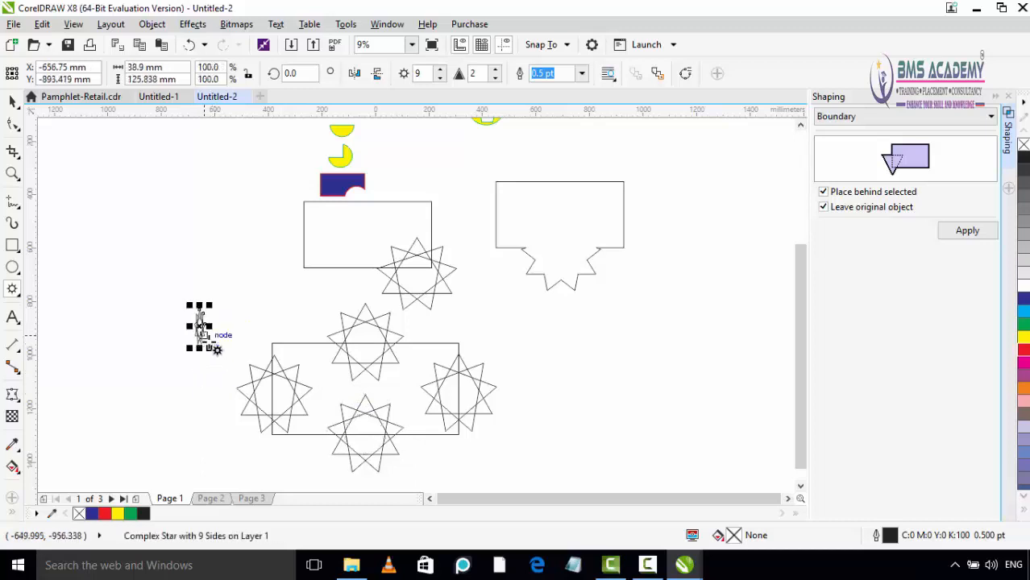
key("ctrl+z")
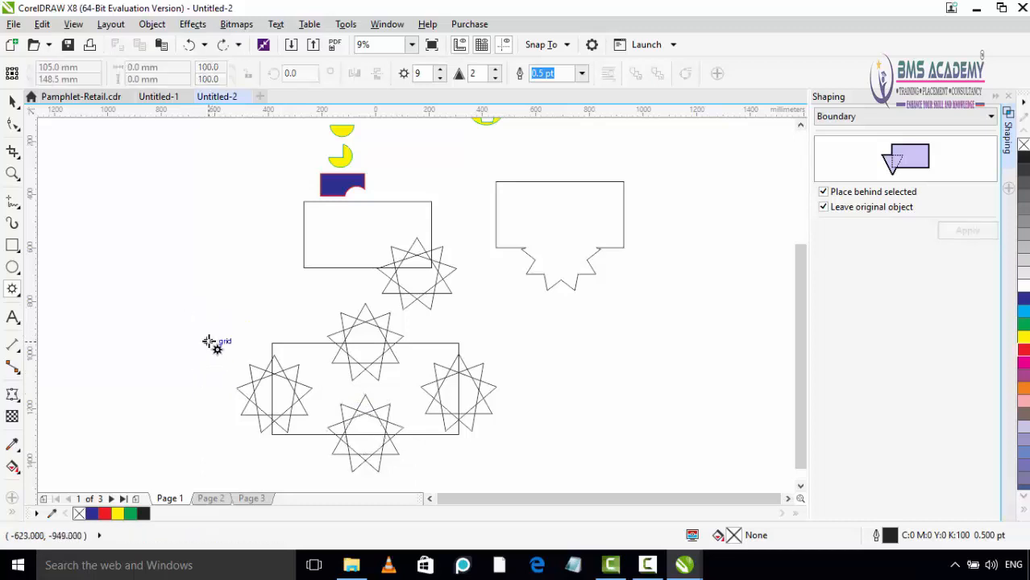
Create a boundary from the rectangle and its four complex stars with Place behind selected and Leave original object off
left_click(12, 101)
left_click_drag(207, 375, 568, 487)
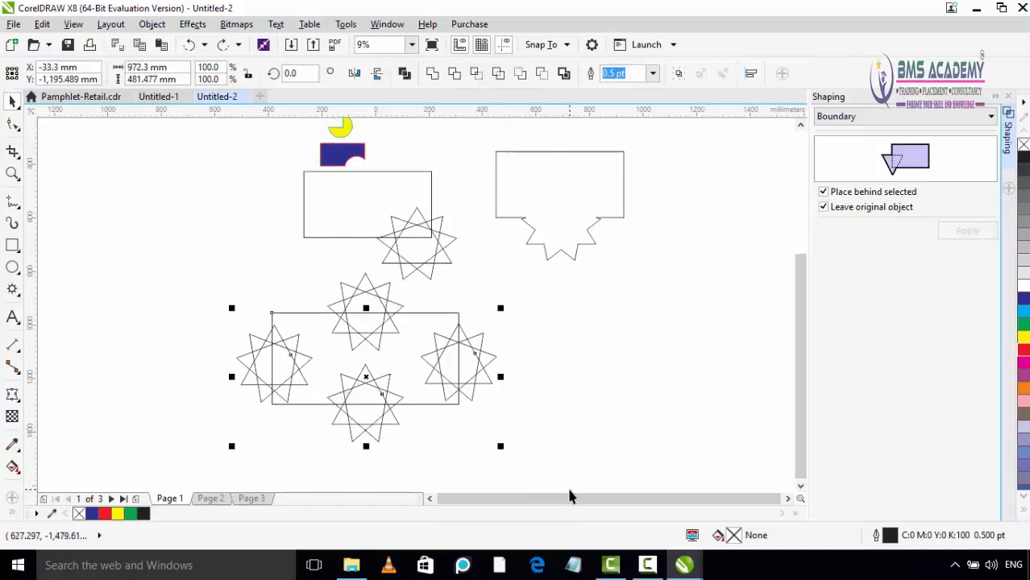
left_click_drag(165, 272, 588, 453)
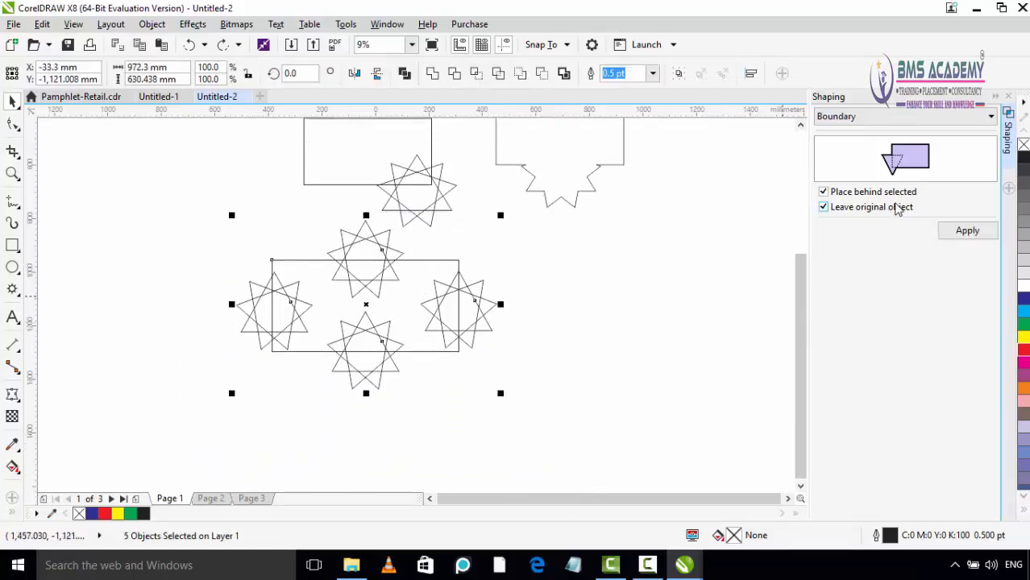
left_click(824, 192)
left_click(966, 231)
left_click(688, 354)
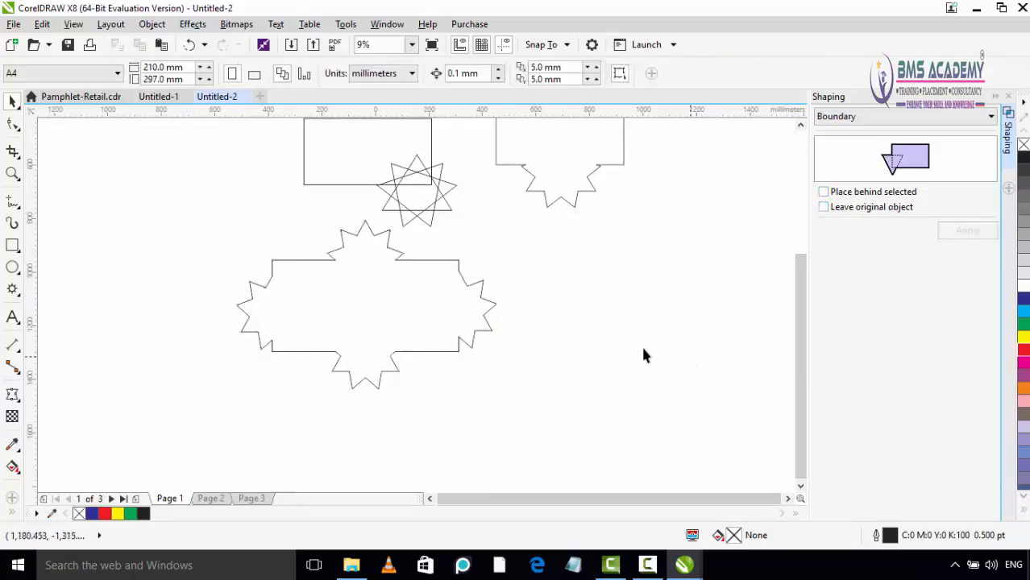
Fill the new star-edged boundary shape with dark blue (C:100 M:100 Y:0 K:0)
left_click(456, 332)
left_click(498, 369)
scroll(513, 388, "up", 3)
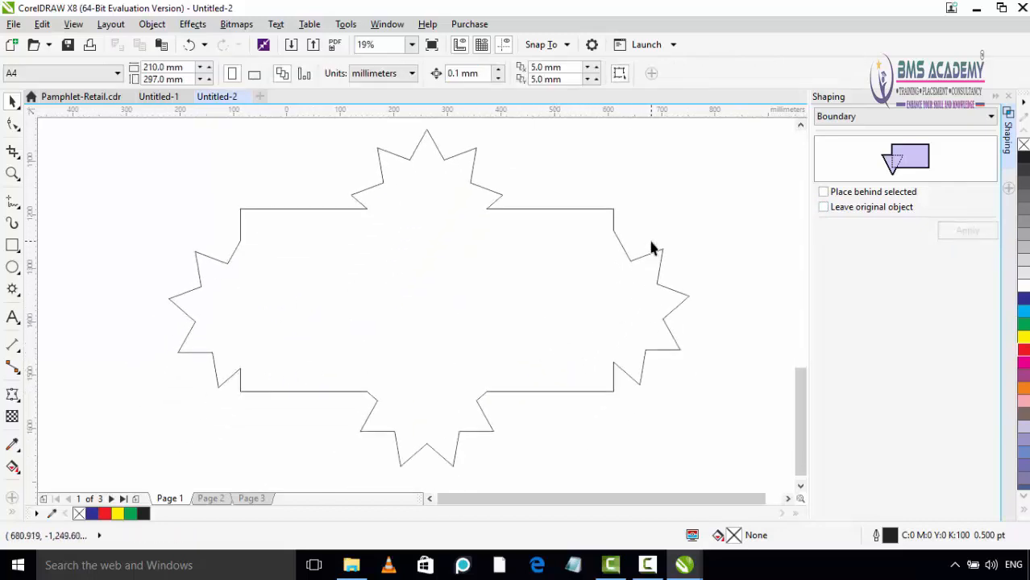
left_click(608, 300)
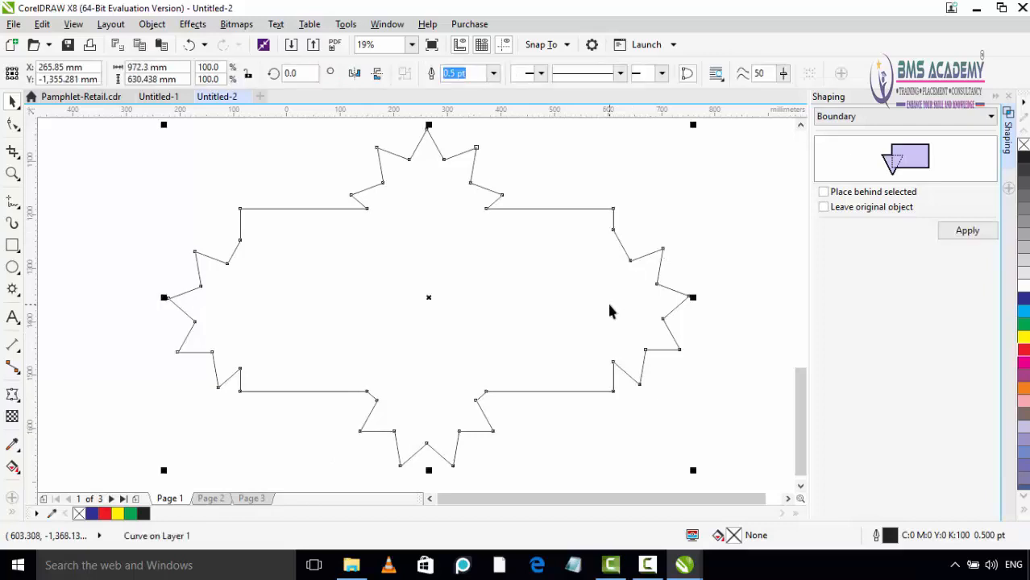
left_click(604, 311)
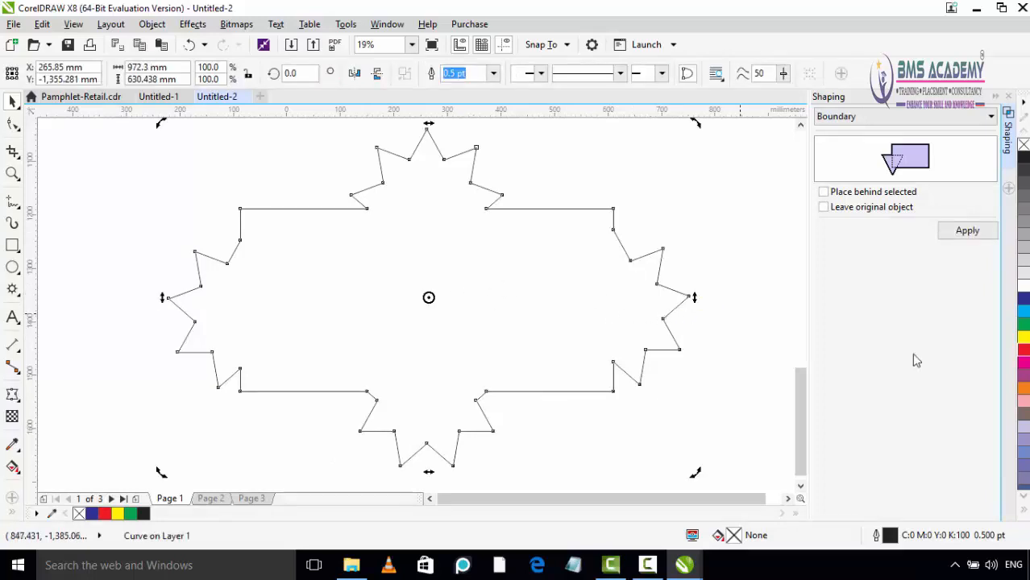
left_click(1021, 323)
left_click(1021, 348)
left_click(1021, 336)
left_click(1022, 308)
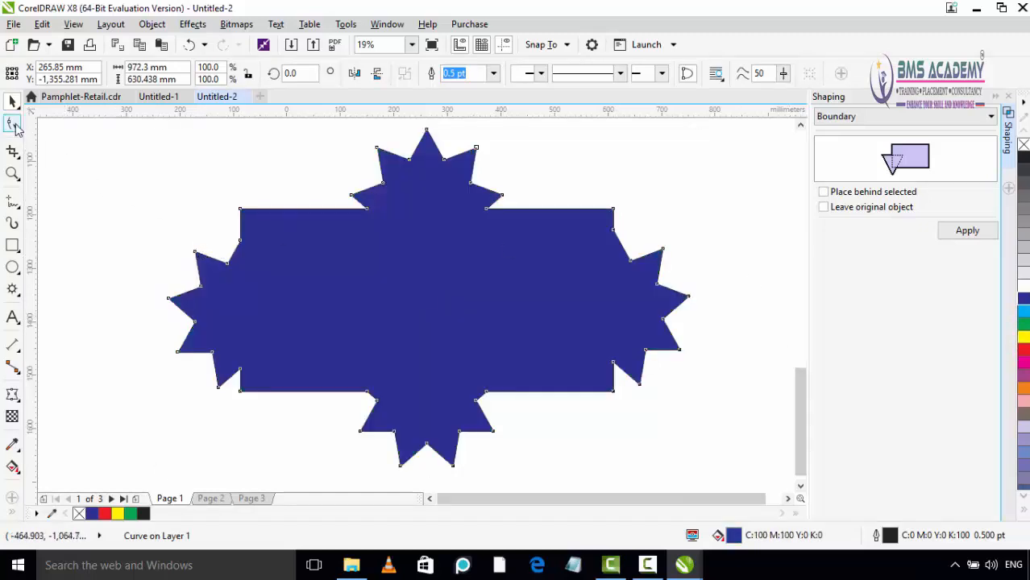
Try reshaping the blue boundary shape by moving nodes at its upper left corner and on both sides of the top star
left_click(12, 125)
mouse_move(242, 214)
left_mouse_down()
mouse_move(257, 223)
mouse_move(242, 249)
mouse_move(226, 223)
left_mouse_up()
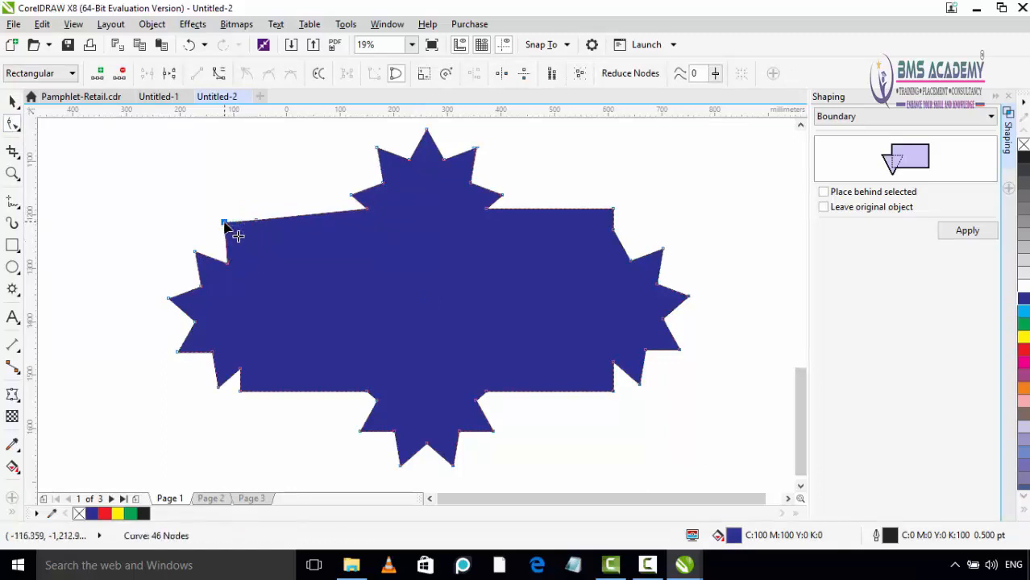
left_click_drag(228, 263, 211, 238)
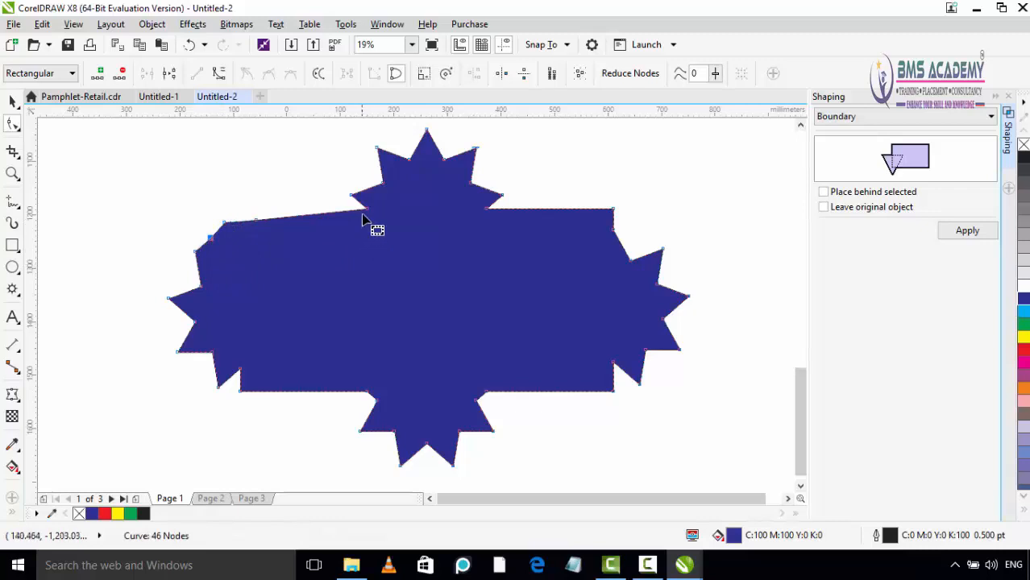
left_click_drag(366, 211, 330, 200)
left_click_drag(489, 218, 532, 206)
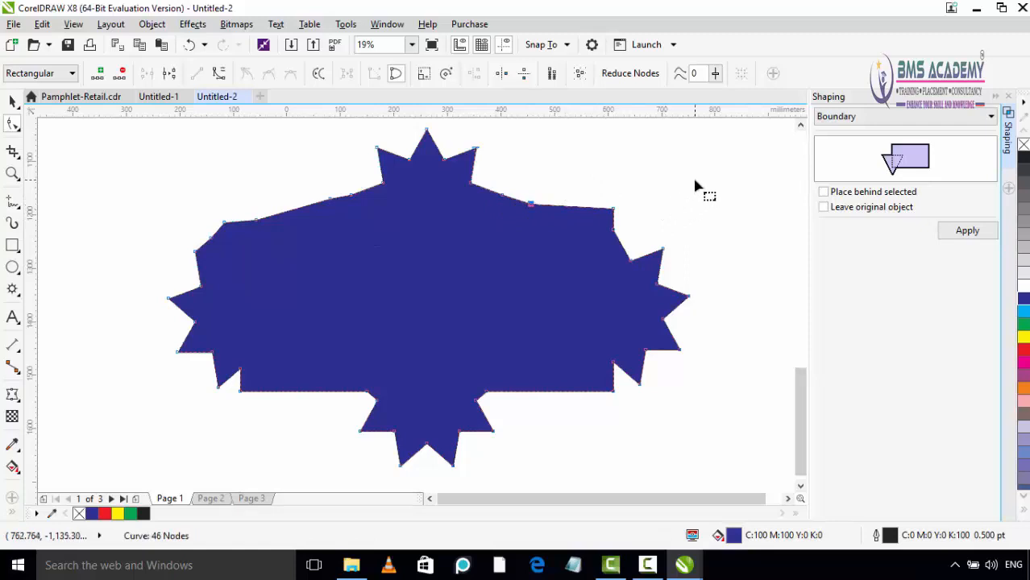
Review the list of available shaping operations alongside the column of finished example shapes
left_click(878, 121)
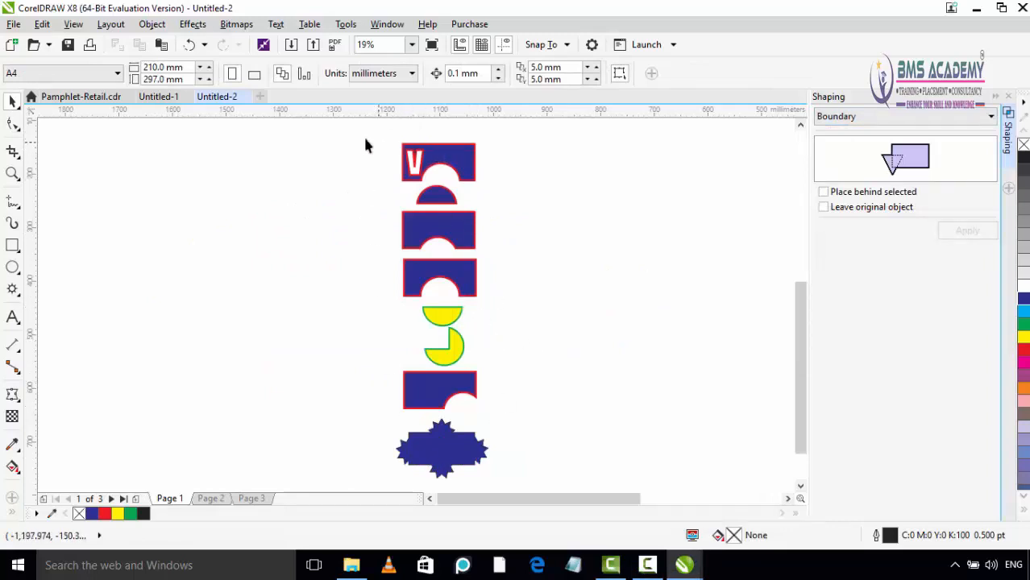
left_click(895, 117)
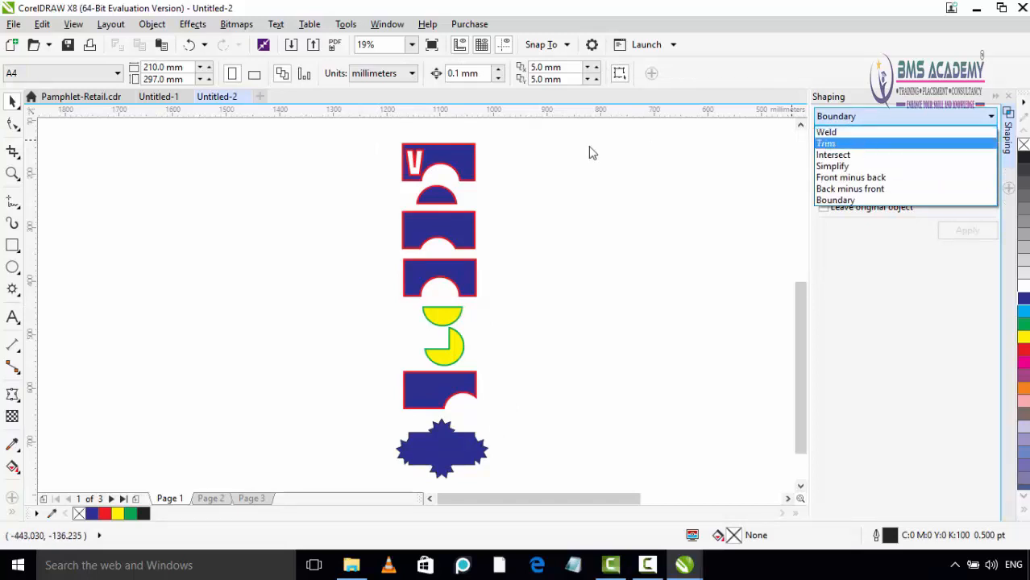
left_click(474, 161)
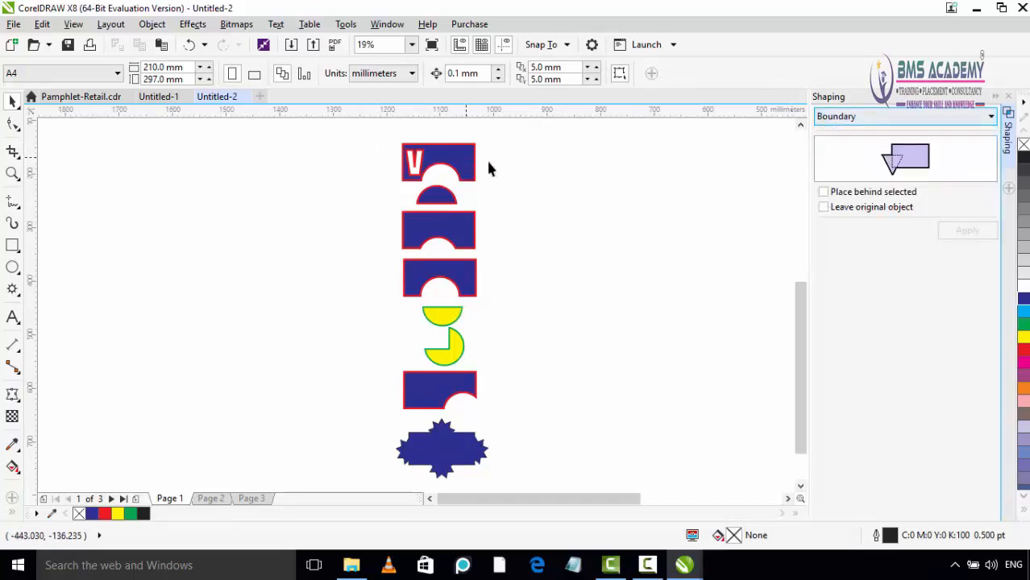
left_click(886, 118)
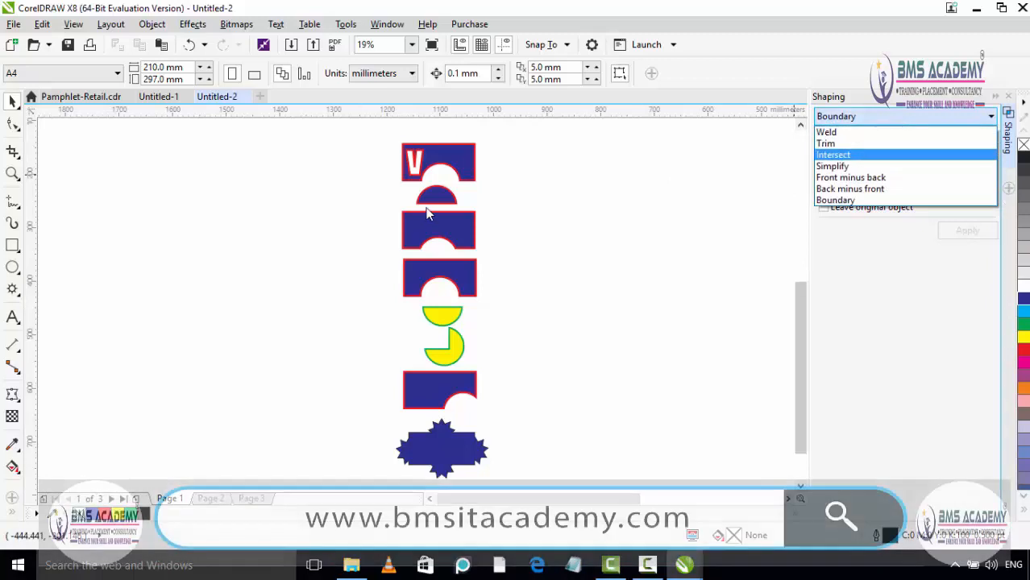